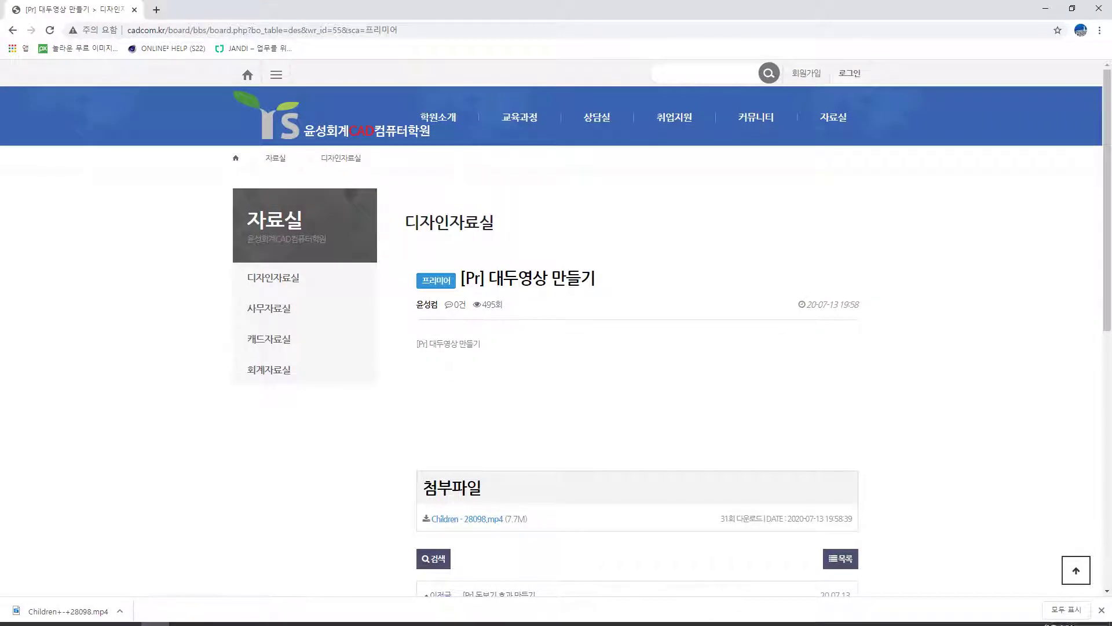
# Import Children+-+28098.mp4 from the Downloads folder into the Premiere Pro project and create a timeline sequence from it
pyautogui.click(212, 613)
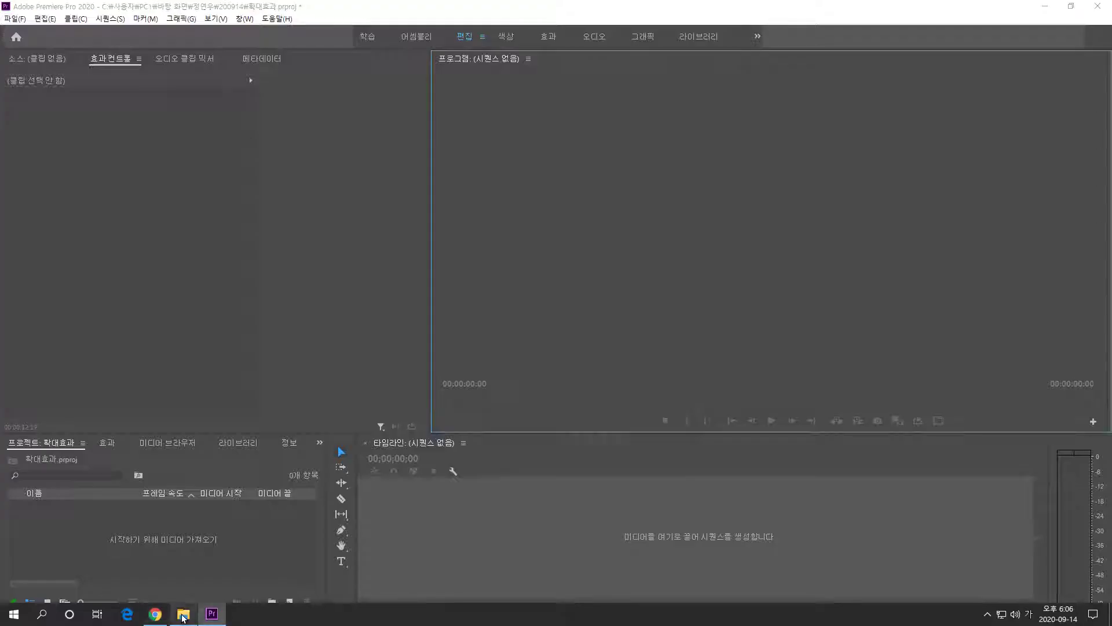
pyautogui.click(183, 614)
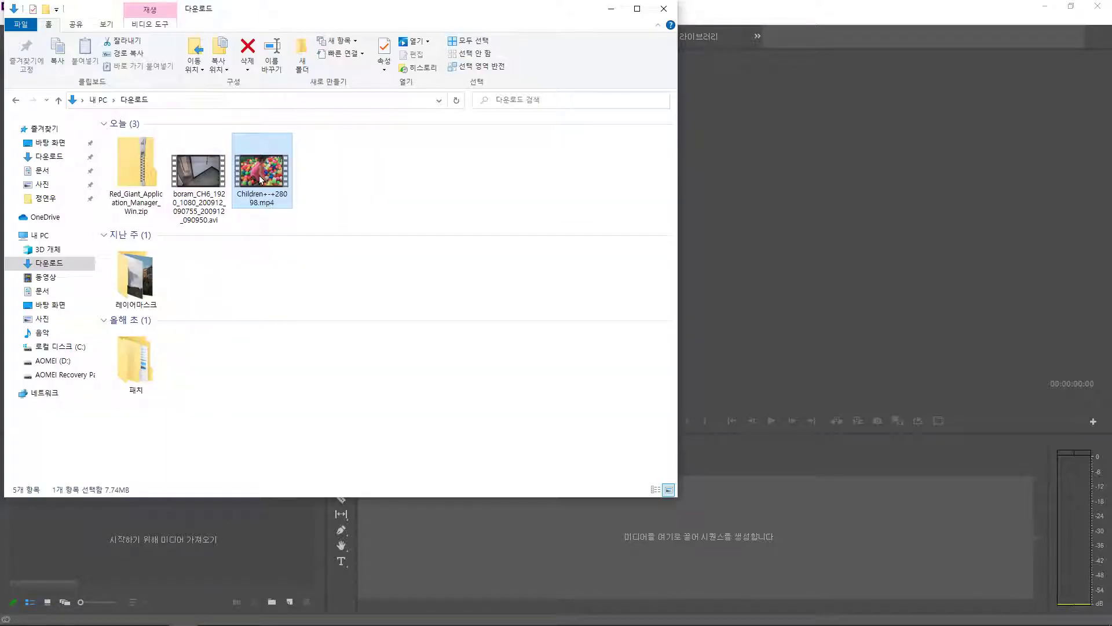
pyautogui.moveTo(260, 179); pyautogui.dragTo(207, 544)
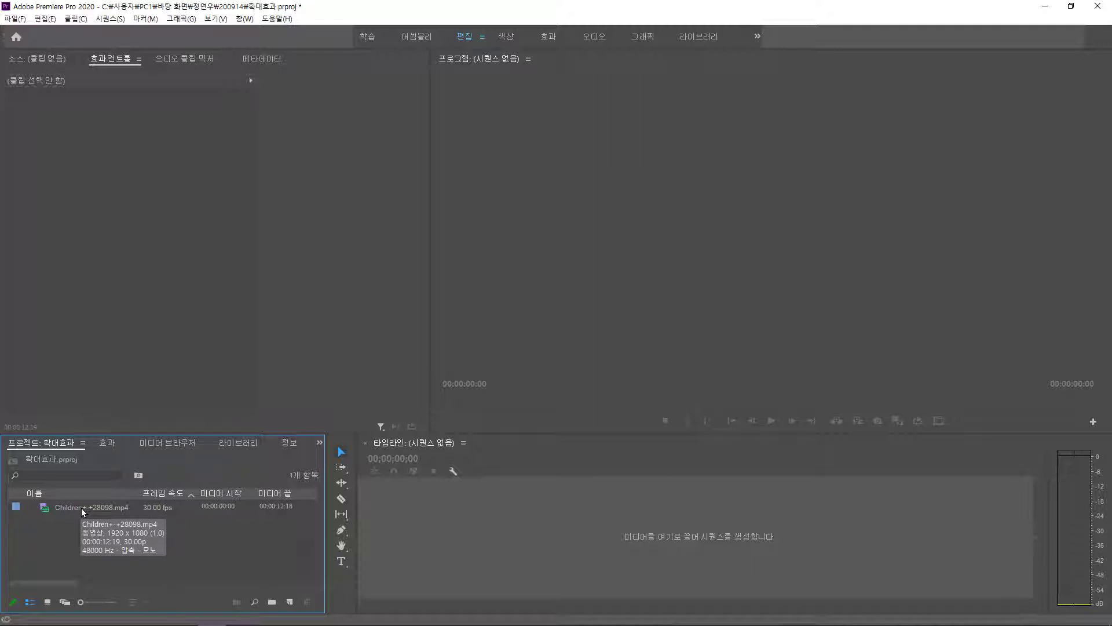
pyautogui.moveTo(81, 508); pyautogui.dragTo(436, 539)
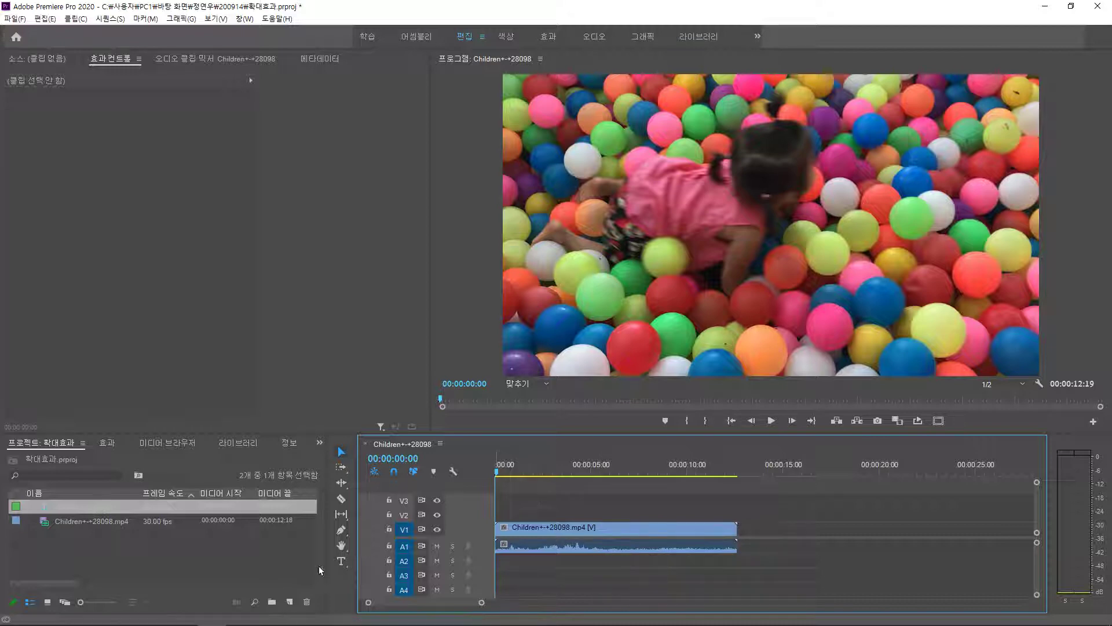
pyautogui.click(291, 601)
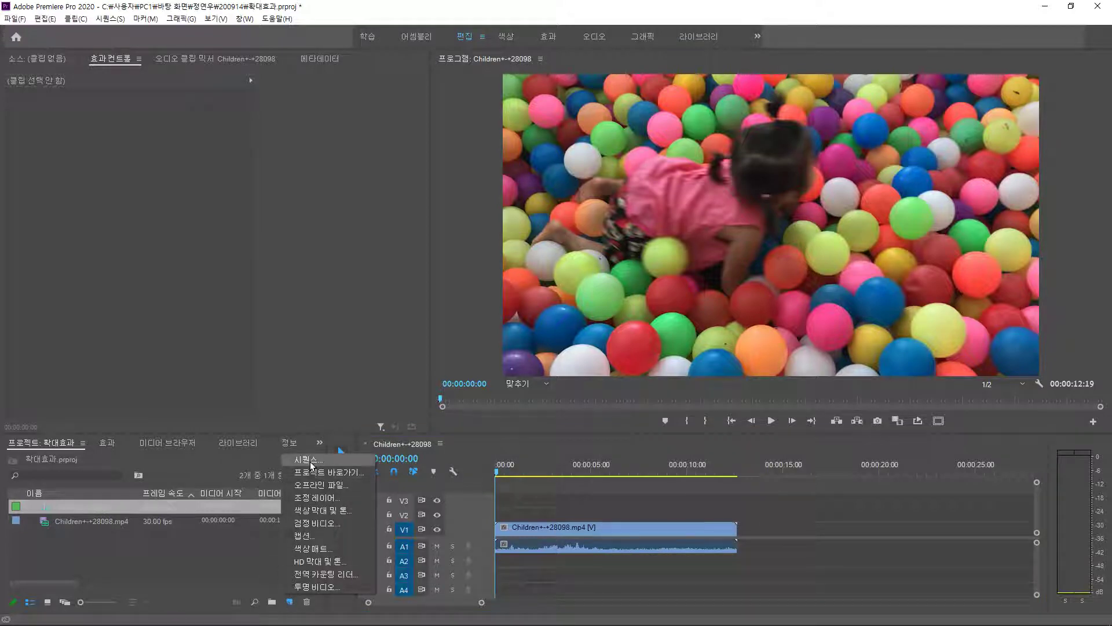
pyautogui.click(256, 549)
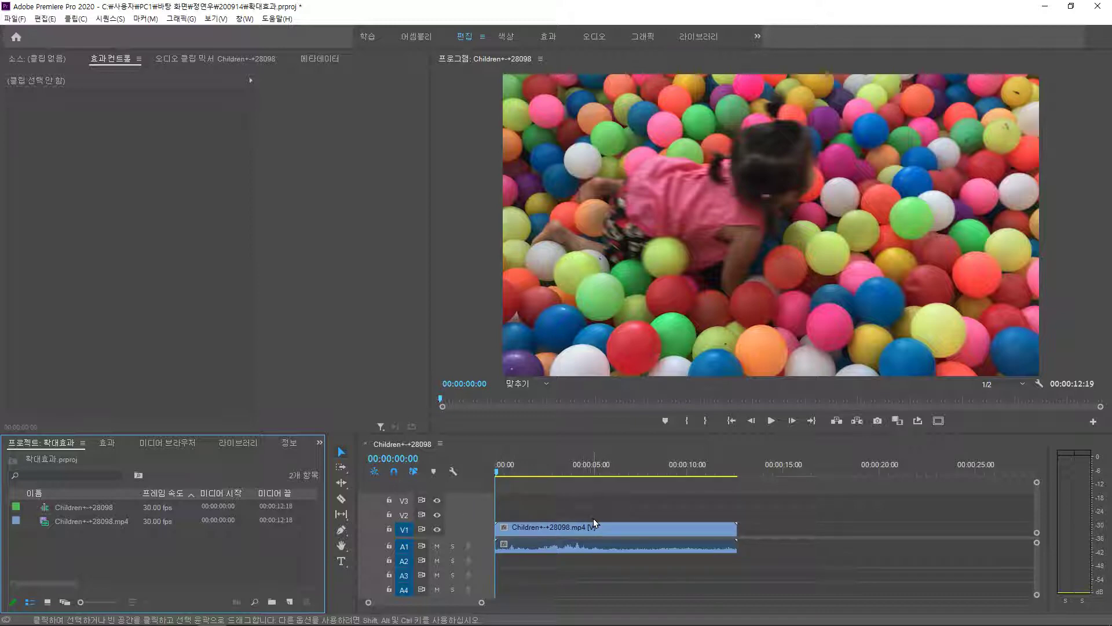
# Play the ball-pit clip and scrub from about 7 to 11 seconds to review the part where the child lies down
pyautogui.press('space')
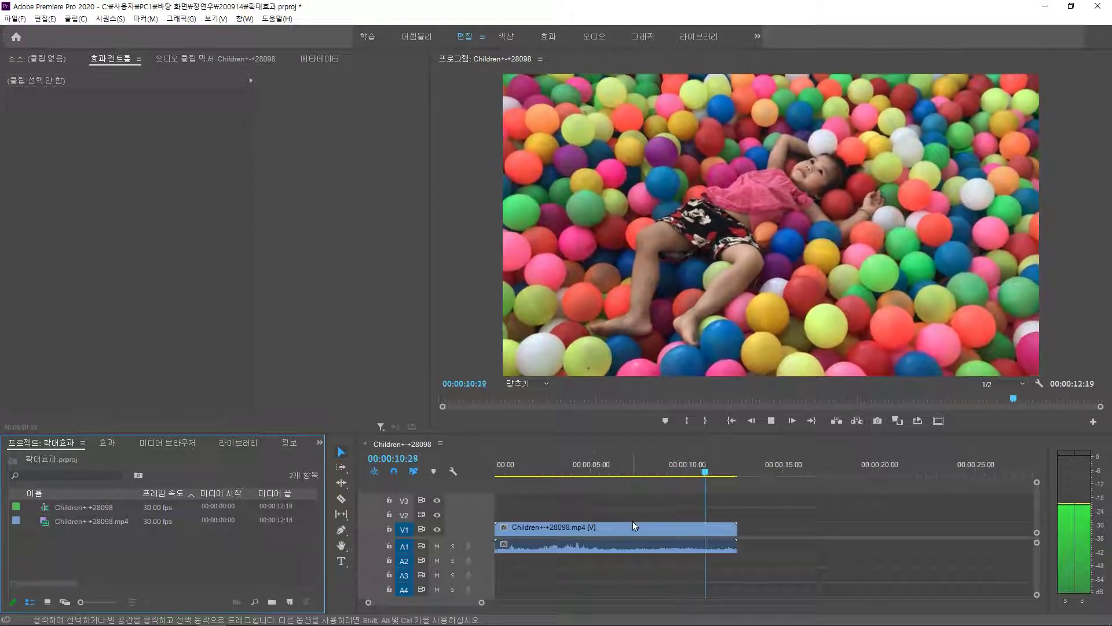
pyautogui.click(632, 467)
pyautogui.click(639, 472)
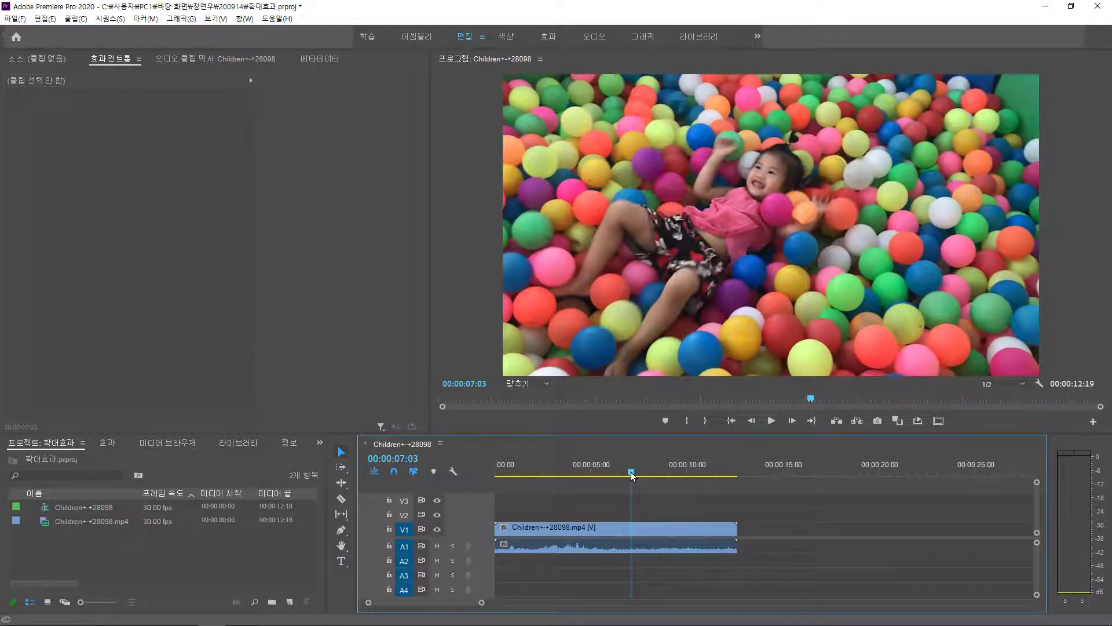
pyautogui.moveTo(638, 472); pyautogui.dragTo(707, 472)
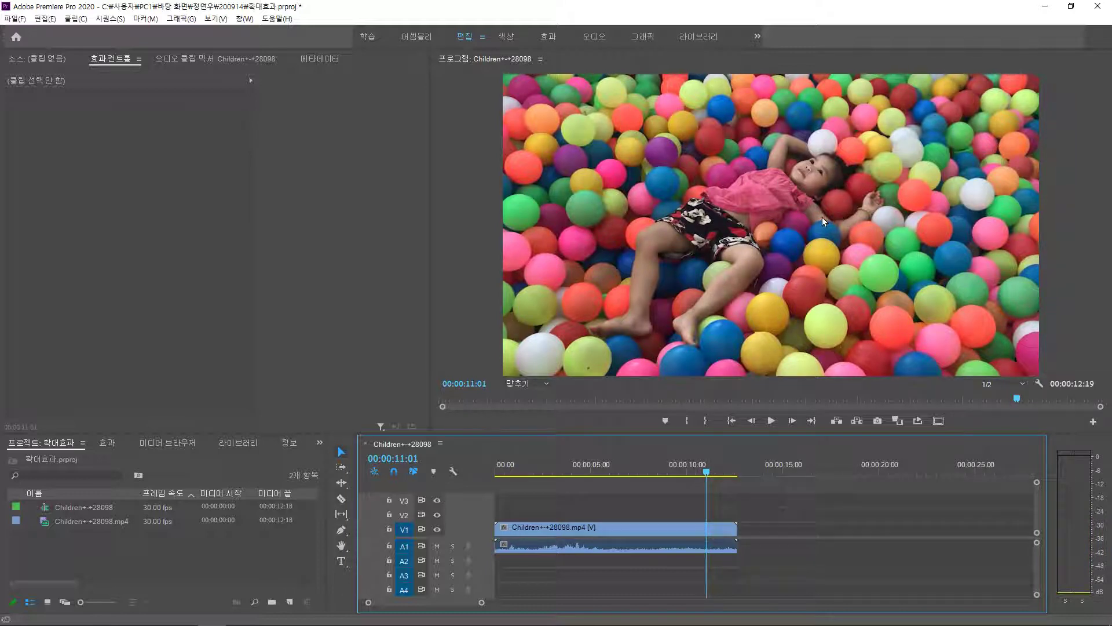
# Find the 확대 video effect and apply it directly to the Children+-+28098.mp4 clip on V1
pyautogui.click(107, 446)
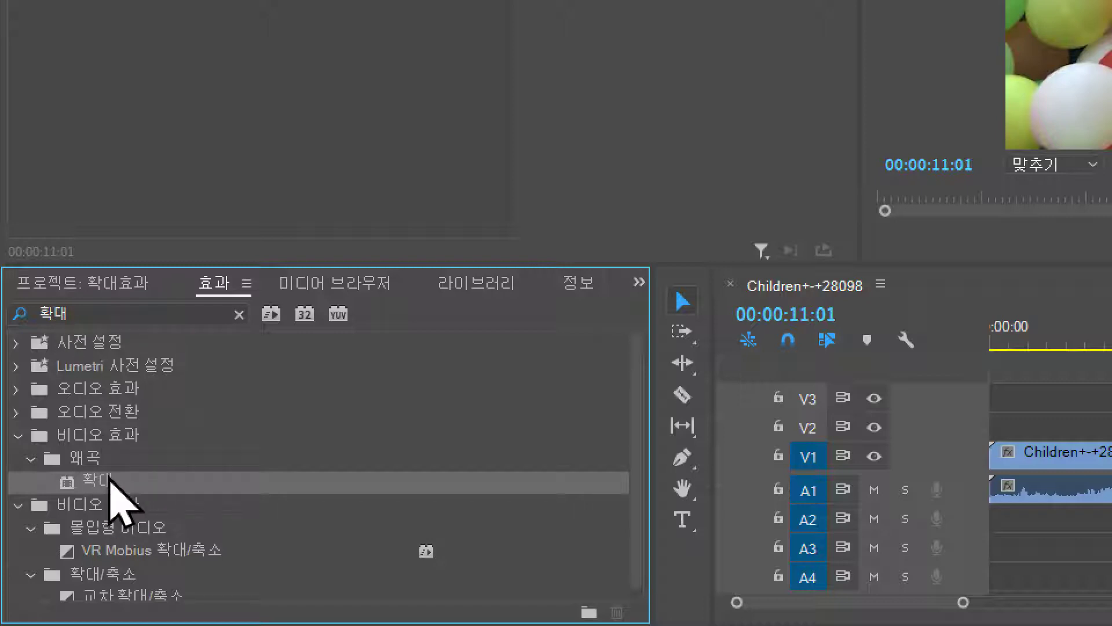
pyautogui.moveTo(116, 490); pyautogui.dragTo(1111, 430)
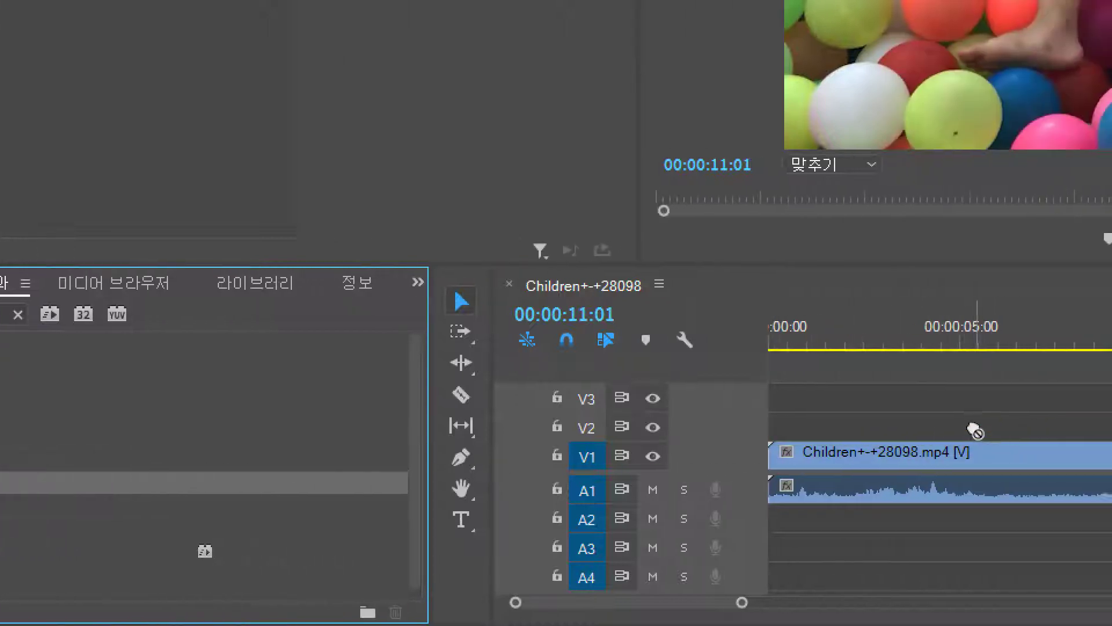
pyautogui.moveTo(975, 430); pyautogui.dragTo(966, 458)
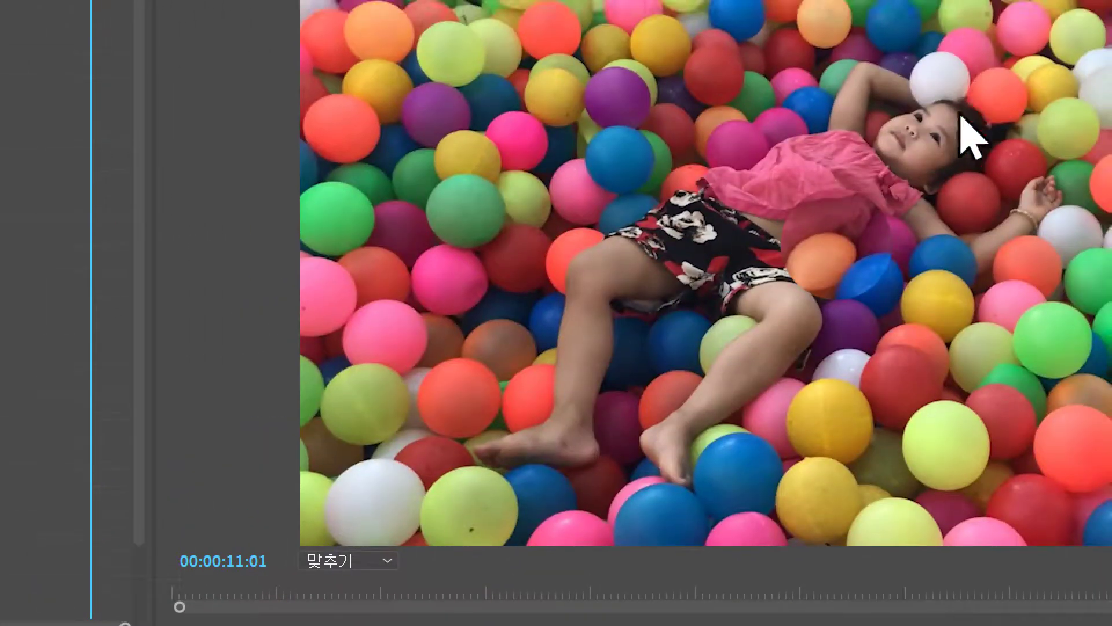
pyautogui.click(851, 264)
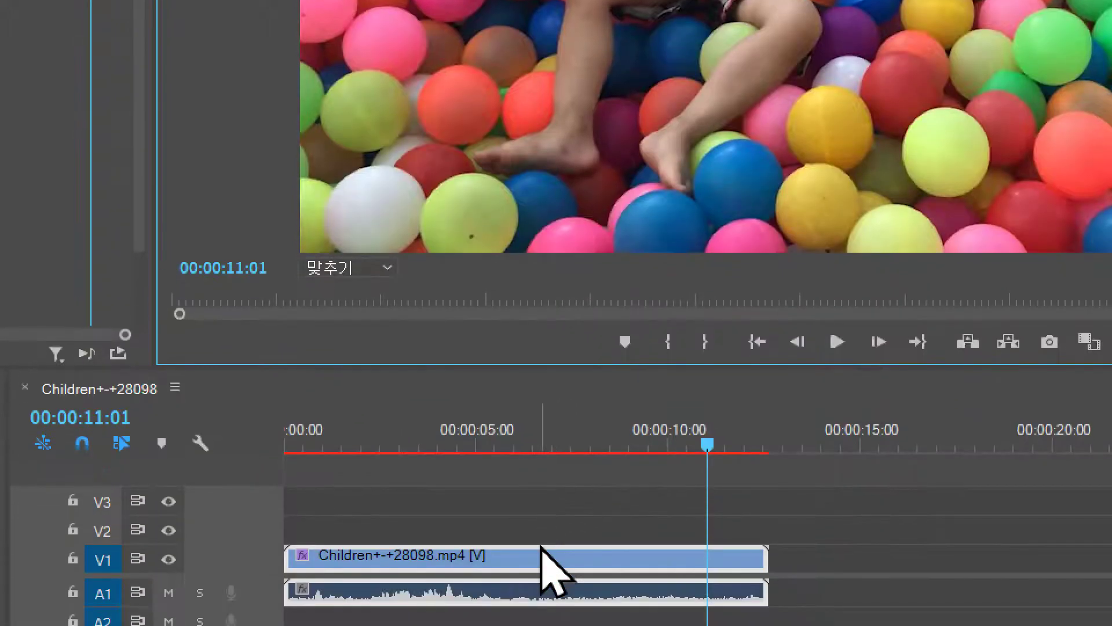
# Scrub the clip between about 4 and 8 seconds to check the magnification, and delete the 확대 effect from the clip
pyautogui.moveTo(706, 446); pyautogui.dragTo(448, 446)
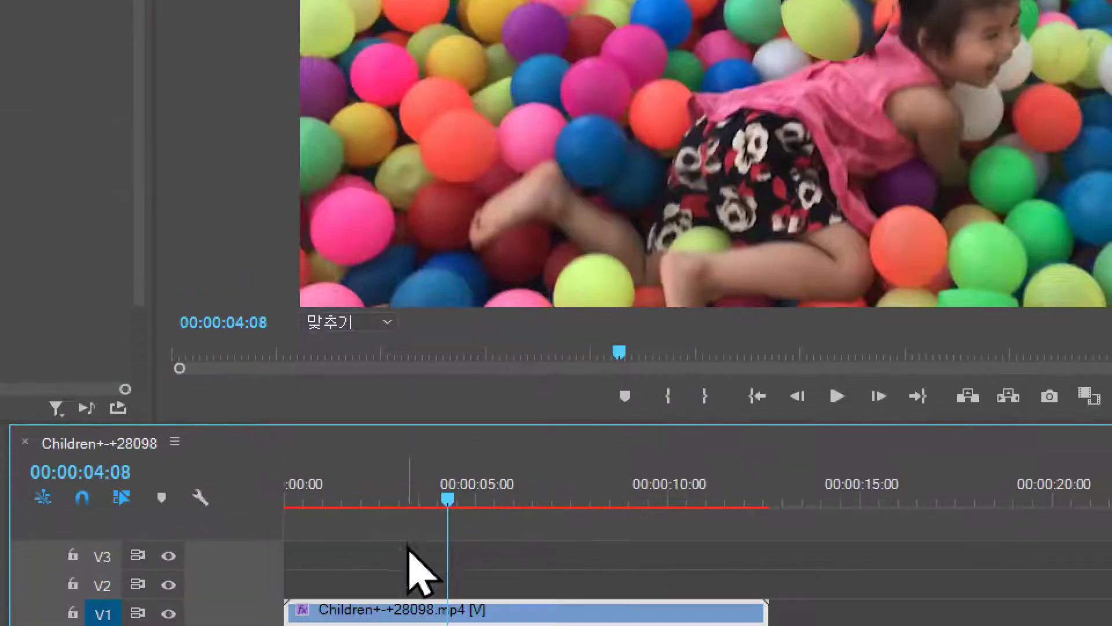
pyautogui.moveTo(449, 503); pyautogui.dragTo(614, 508)
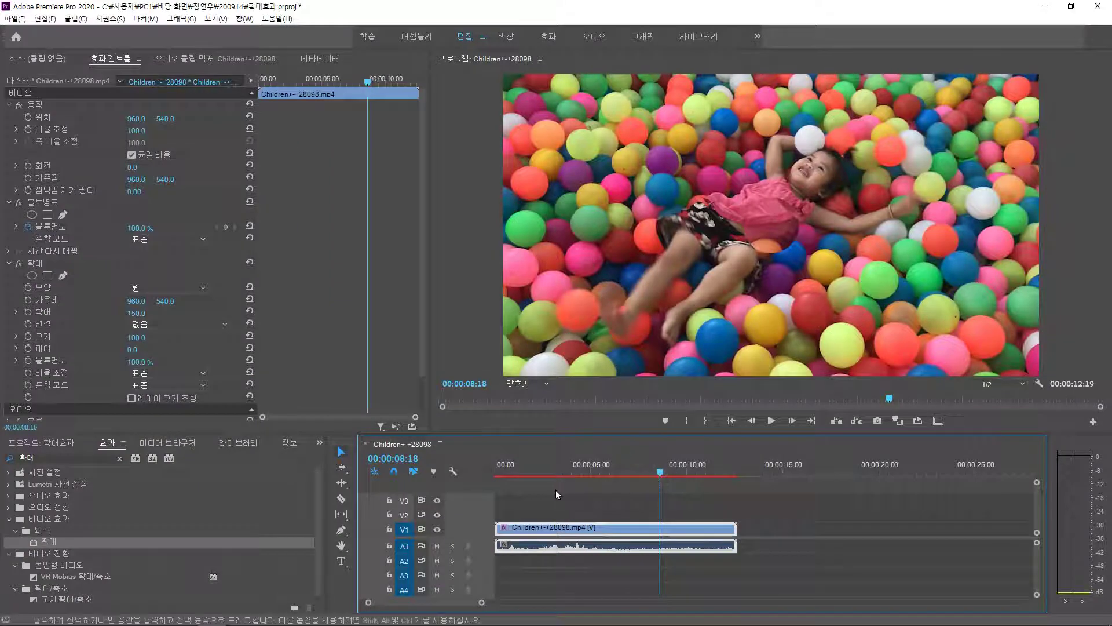
pyautogui.click(37, 265)
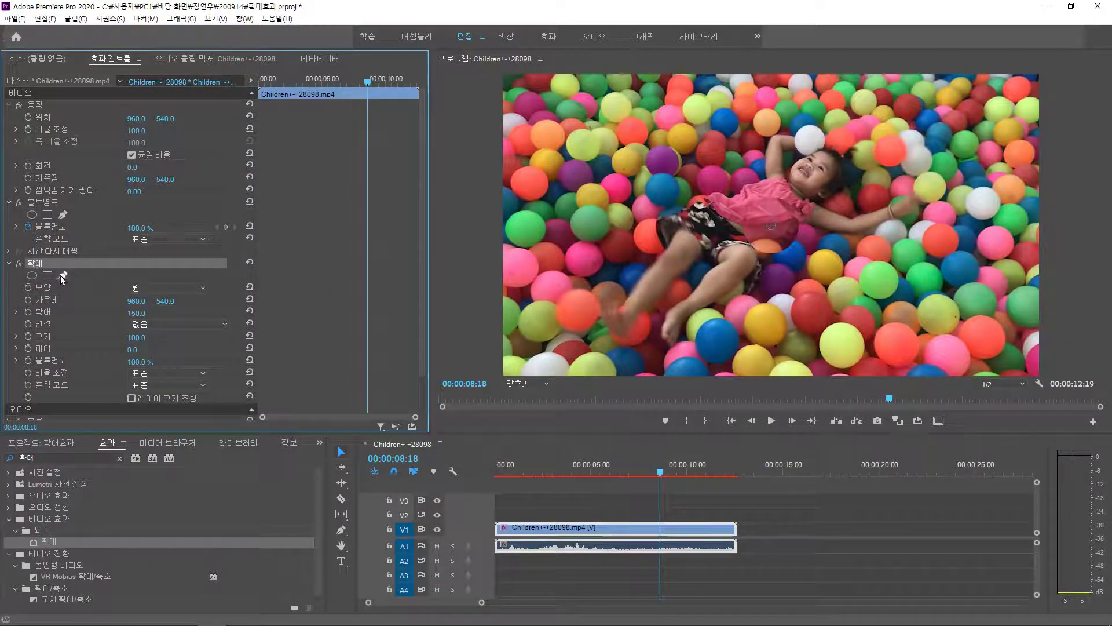
pyautogui.press('Delete')
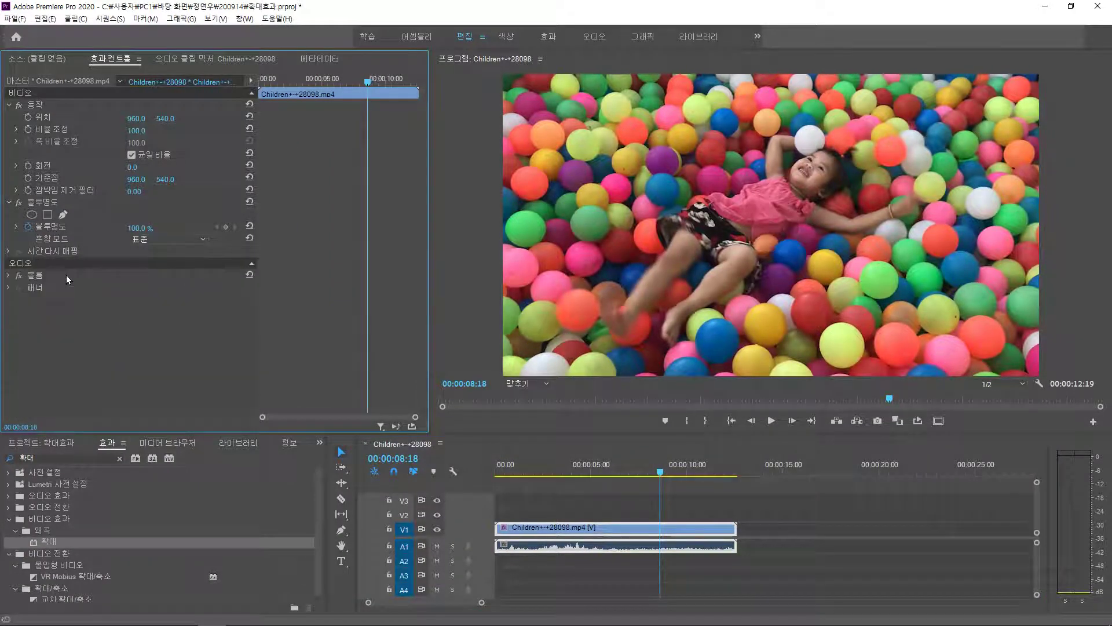
# Create a 1920 x 1080, 30.00 fps adjustment layer and place it on V2 above the clip's second half
pyautogui.click(49, 443)
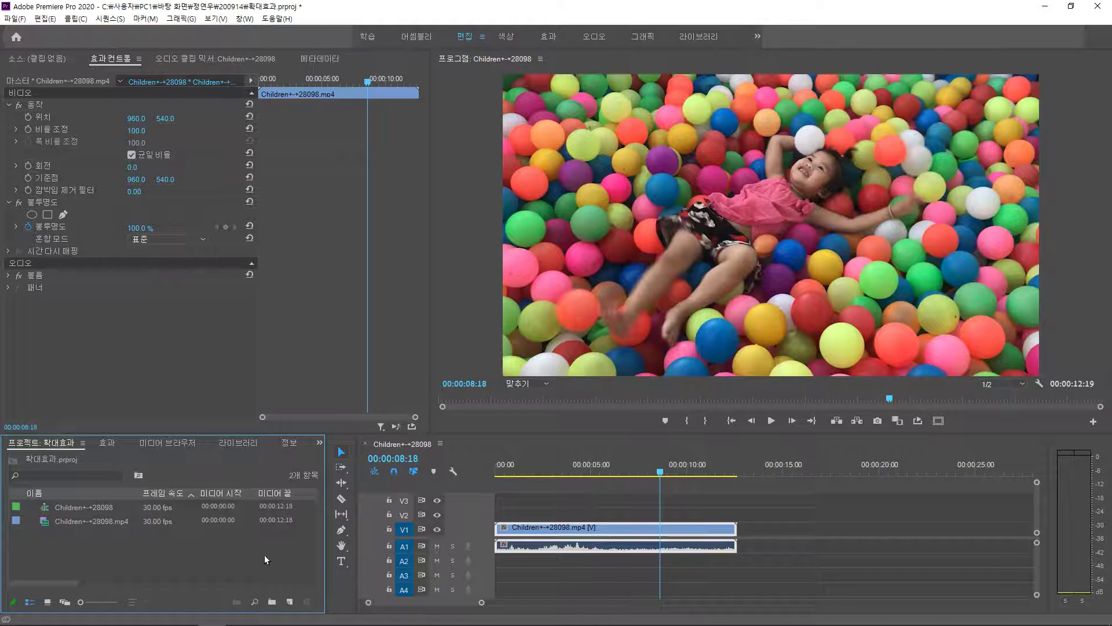
pyautogui.click(290, 601)
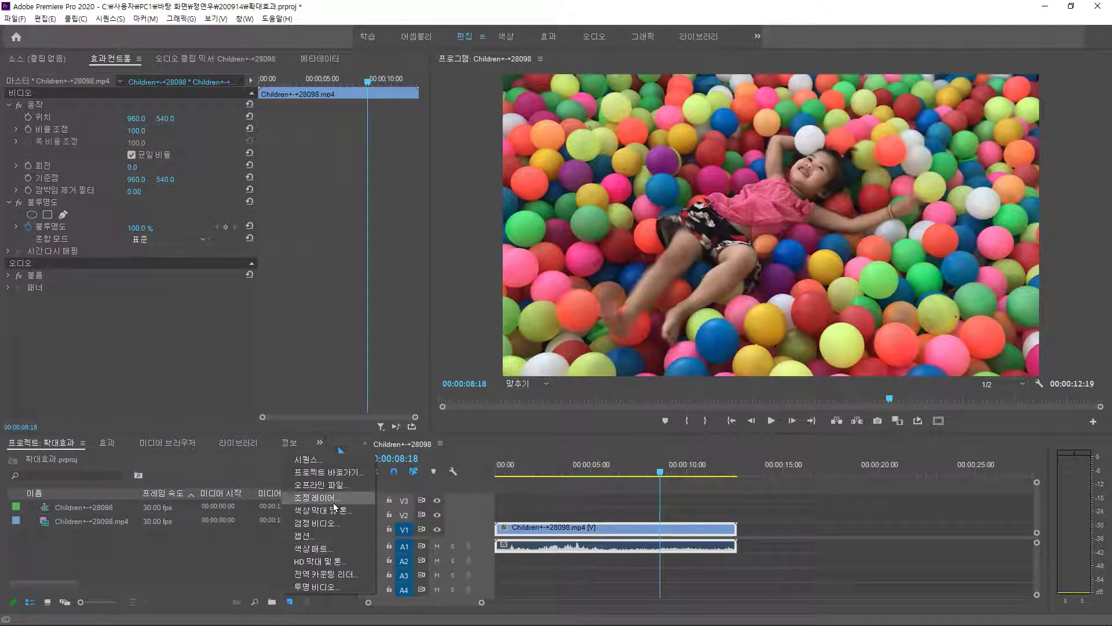
pyautogui.click(334, 498)
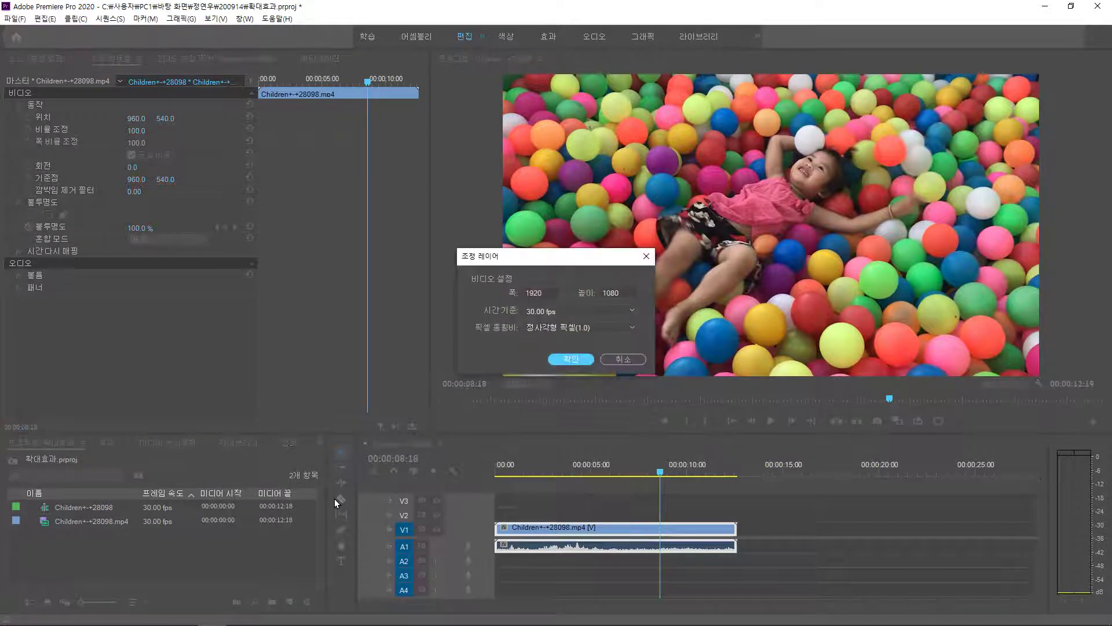
pyautogui.click(557, 360)
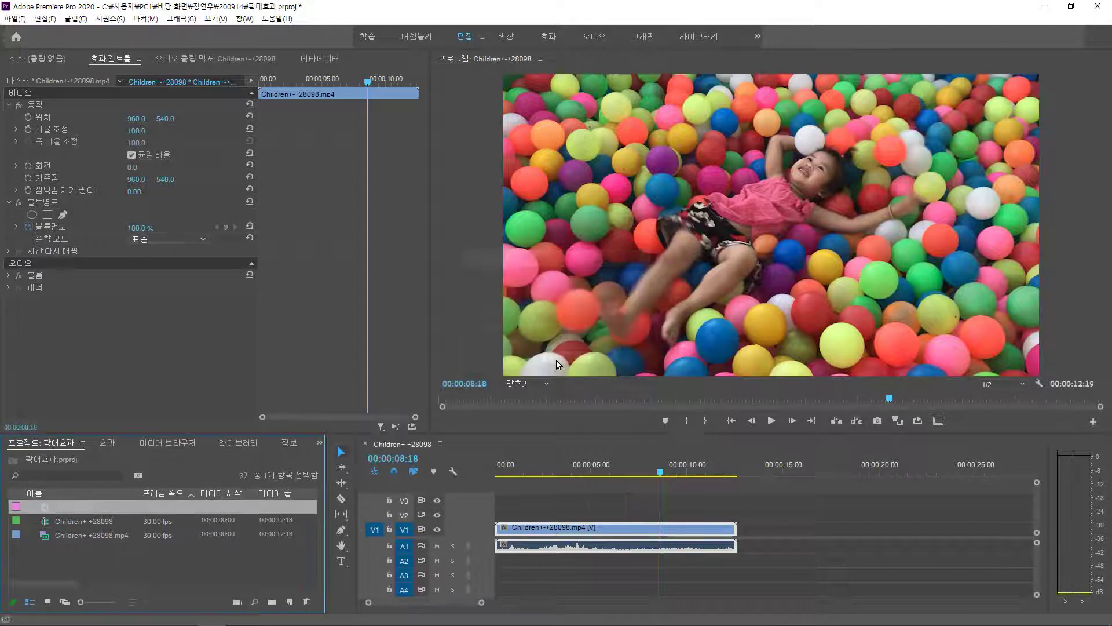
pyautogui.moveTo(91, 508); pyautogui.dragTo(617, 513)
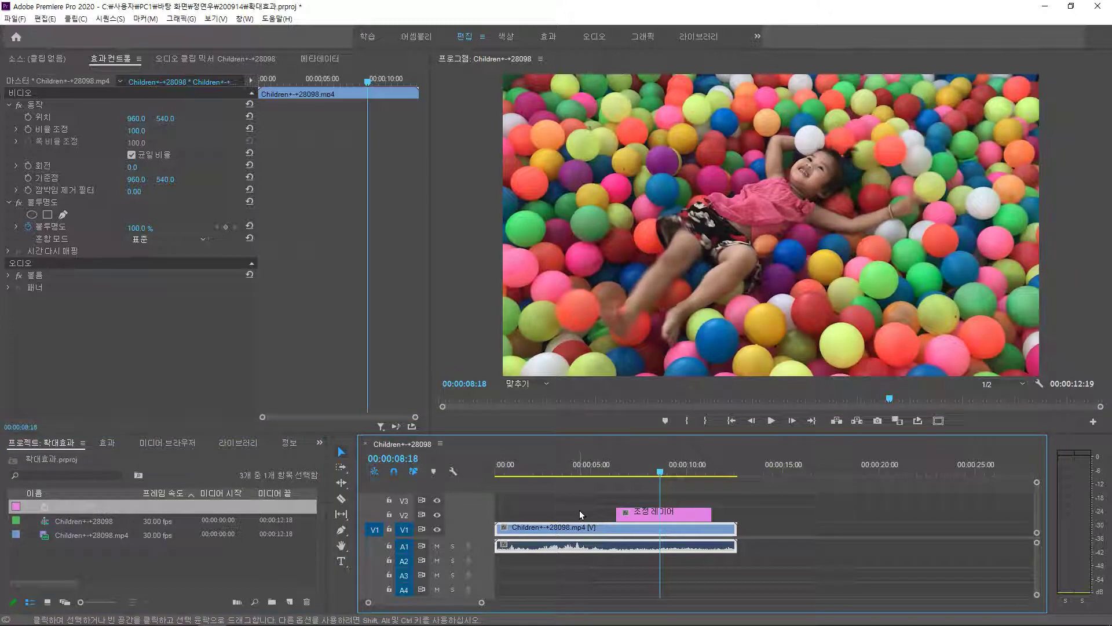
# Move the playhead to 00:00:07:20 and trim the adjustment layer's start to that time
pyautogui.click(402, 459)
pyautogui.write('7:')
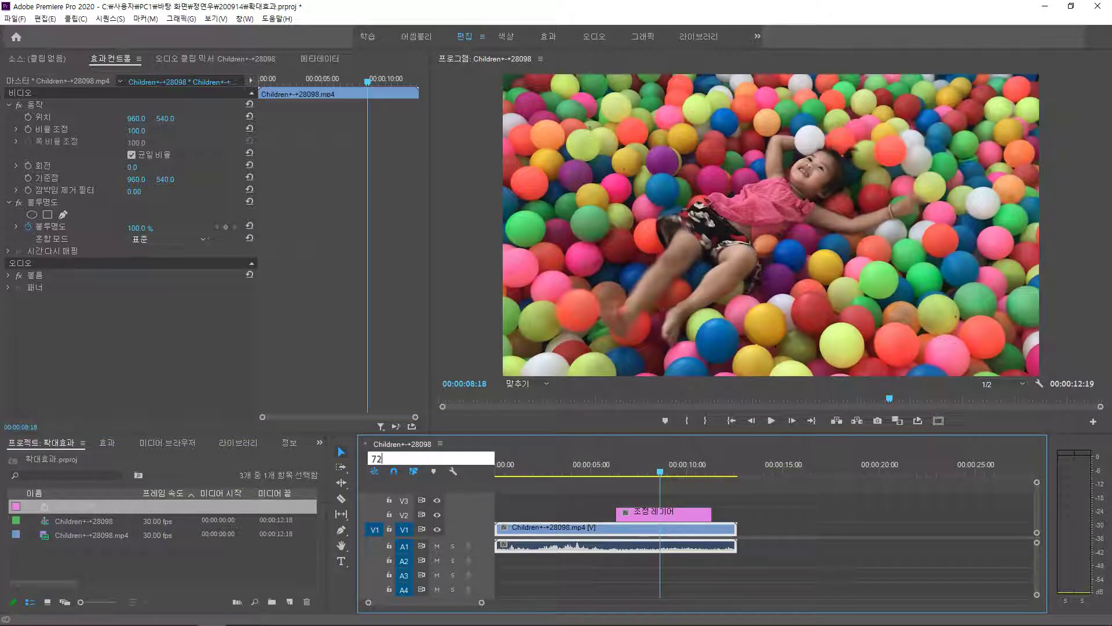
pyautogui.write('20')
pyautogui.press('Return')
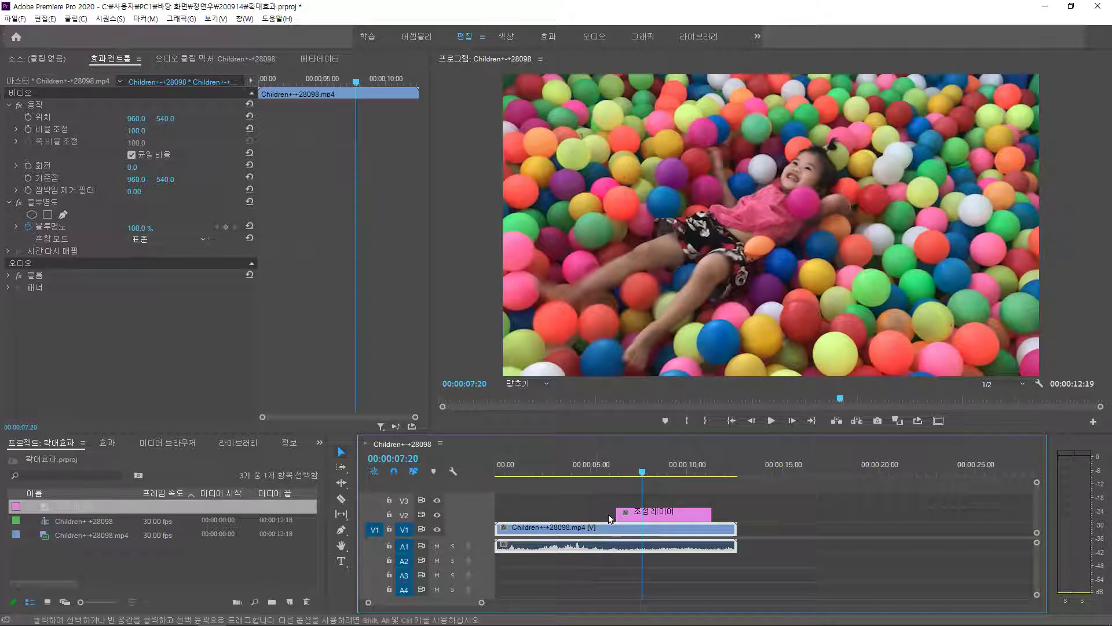
pyautogui.moveTo(618, 514); pyautogui.dragTo(644, 514)
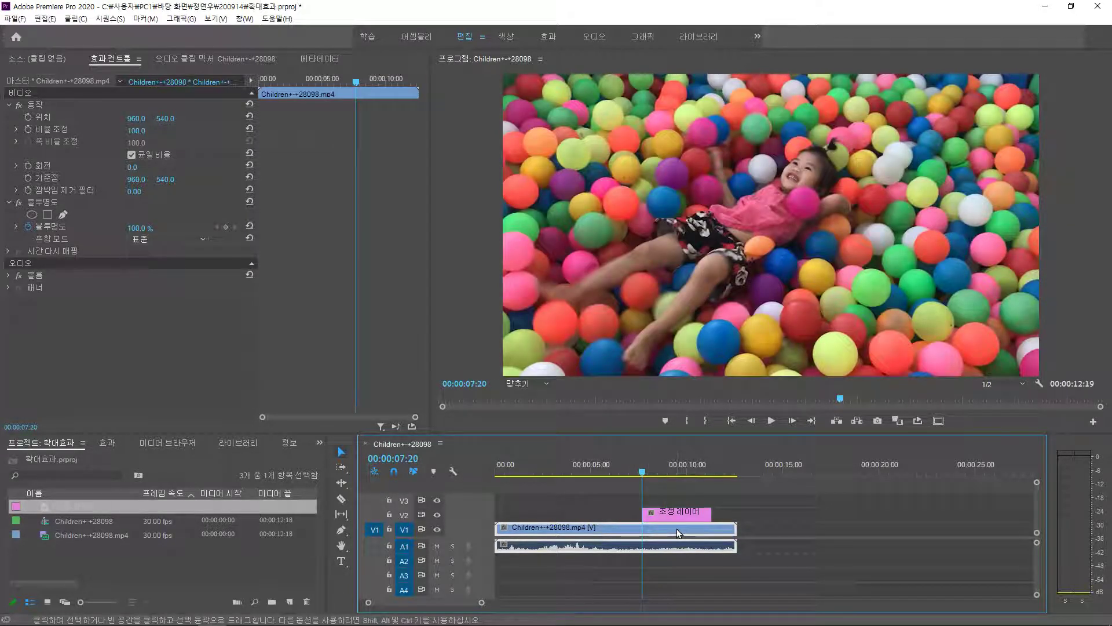
# Move the playhead to 00:00:11:00 and trim the adjustment layer's end to that time
pyautogui.click(410, 458)
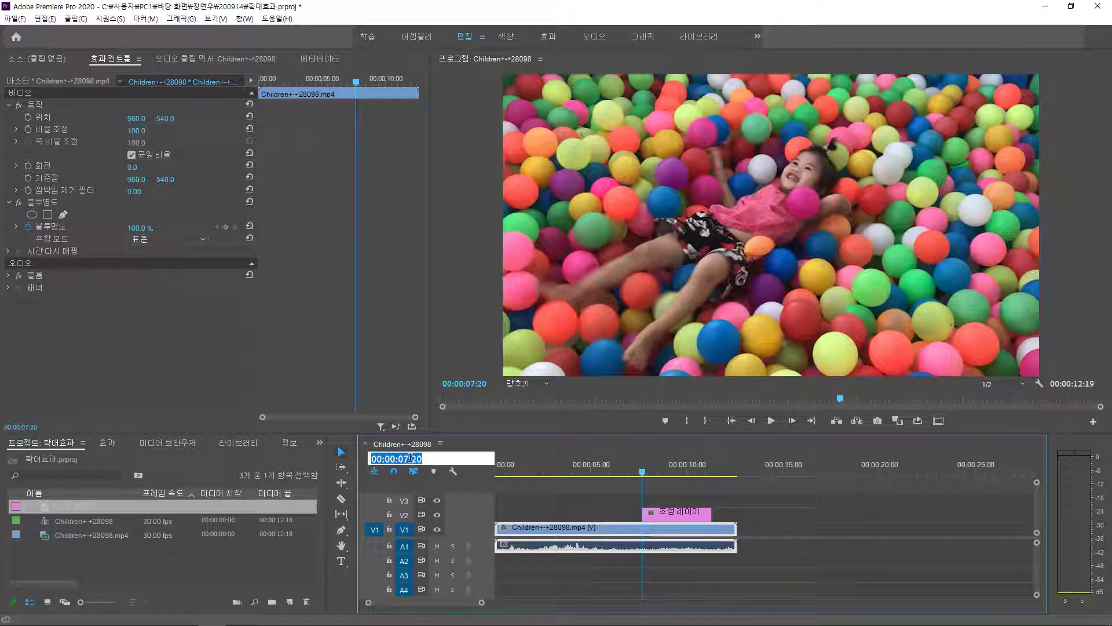
pyautogui.write('11:')
pyautogui.write('00')
pyautogui.press('Return')
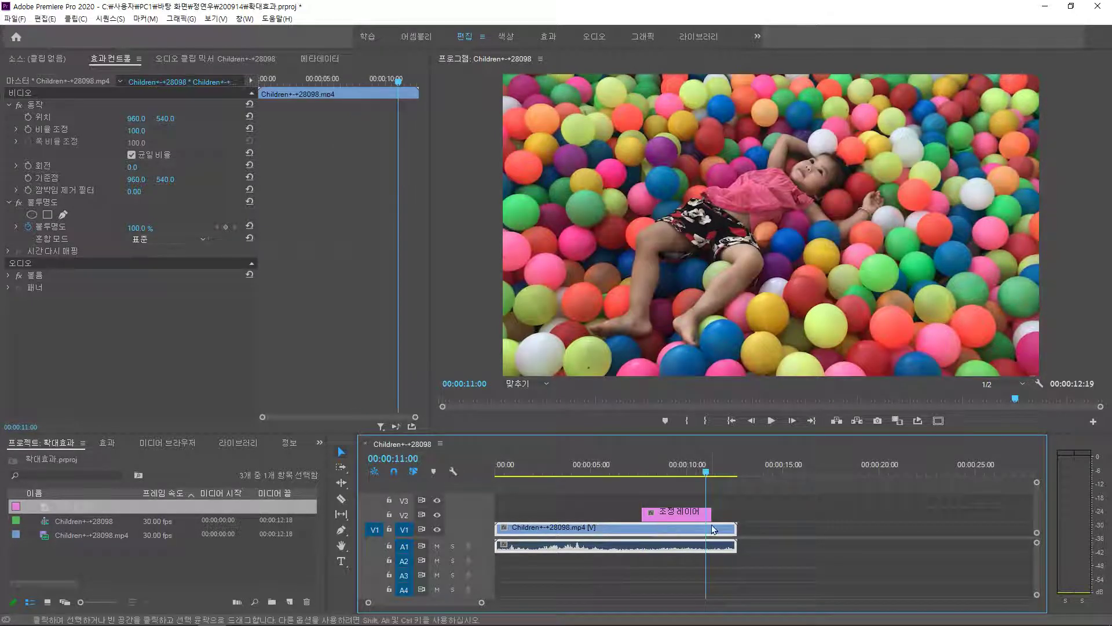
pyautogui.moveTo(704, 511); pyautogui.dragTo(705, 511)
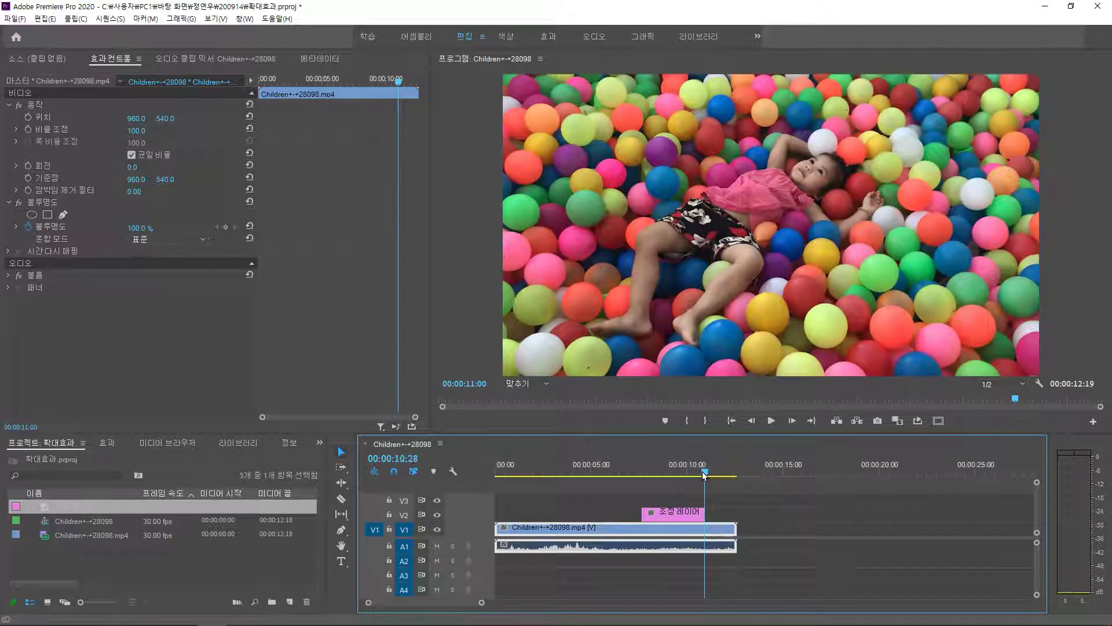
# Move the playhead to 00:00:08:15 and apply the 확대 video effect to the adjustment layer on V2
pyautogui.moveTo(706, 471); pyautogui.dragTo(657, 471)
pyautogui.click(679, 518)
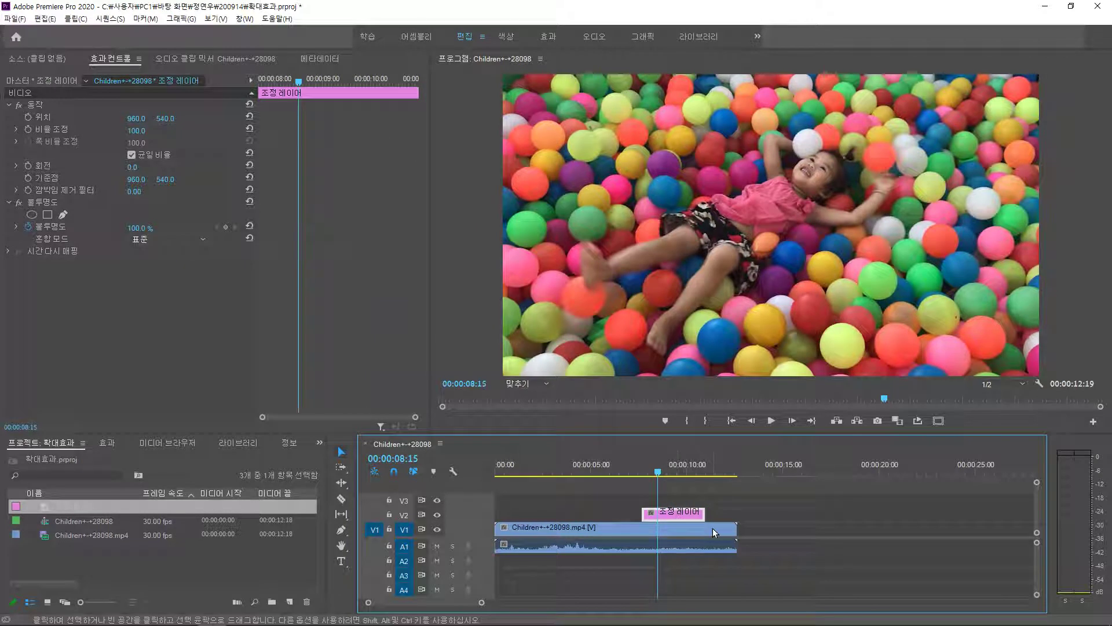
pyautogui.click(107, 442)
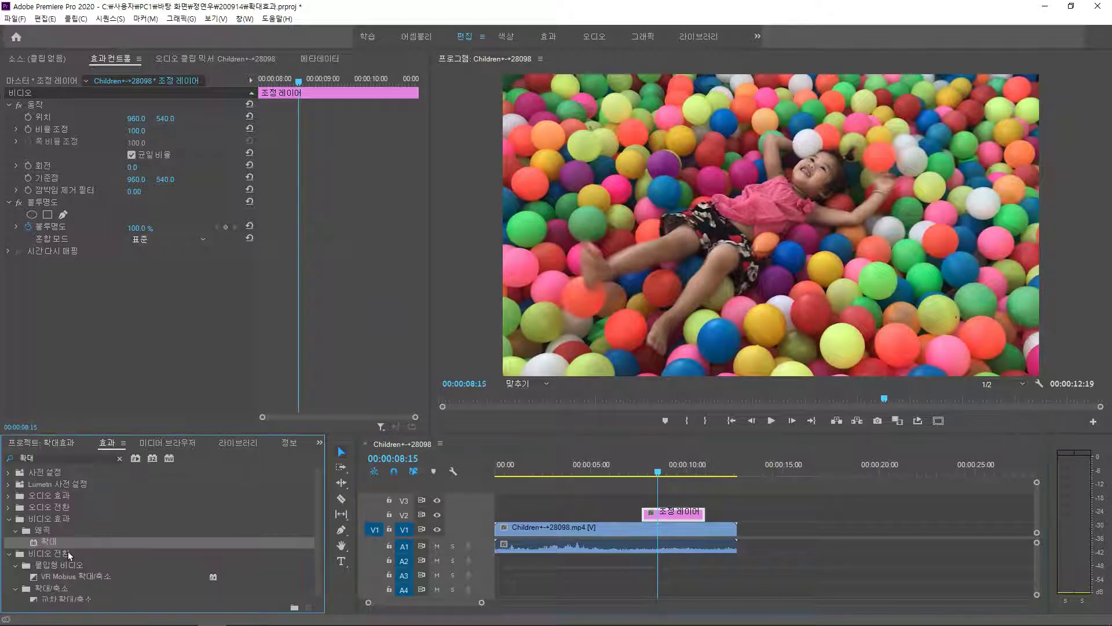
pyautogui.moveTo(265, 494); pyautogui.dragTo(676, 521)
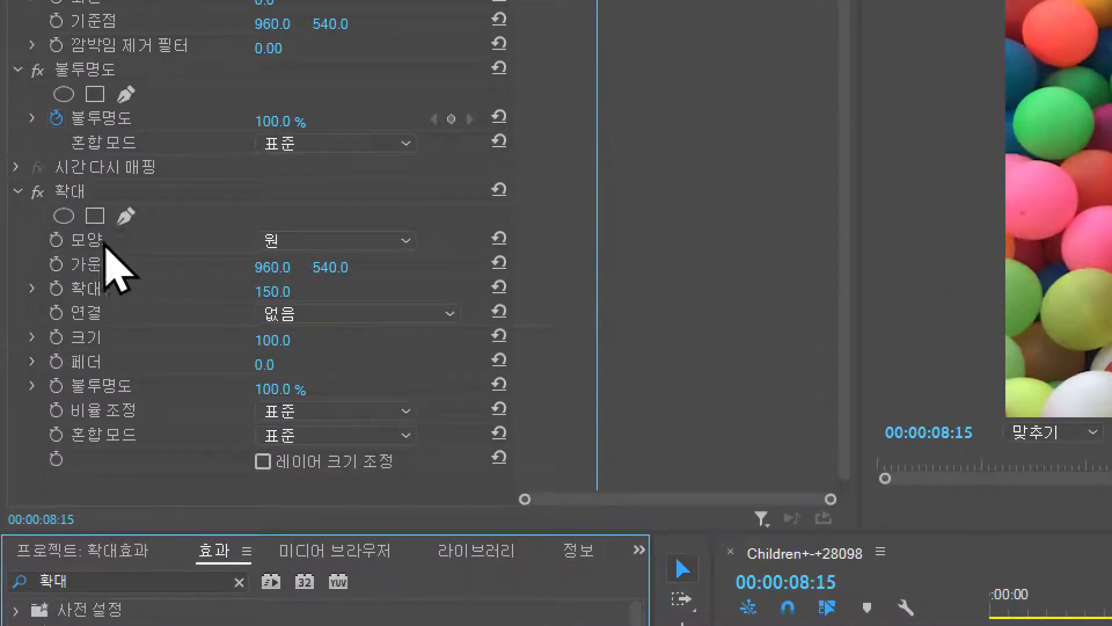
# Keep the 확대 effect's 모양 set to 원 and reposition its center onto the child's face in the preview
pyautogui.click(322, 242)
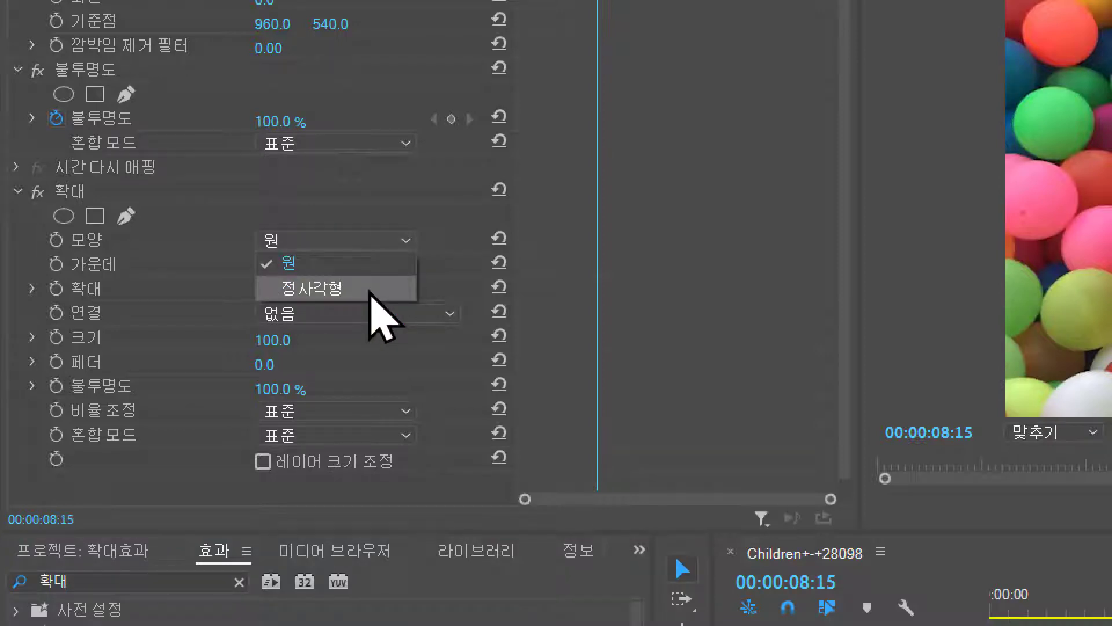
pyautogui.click(371, 261)
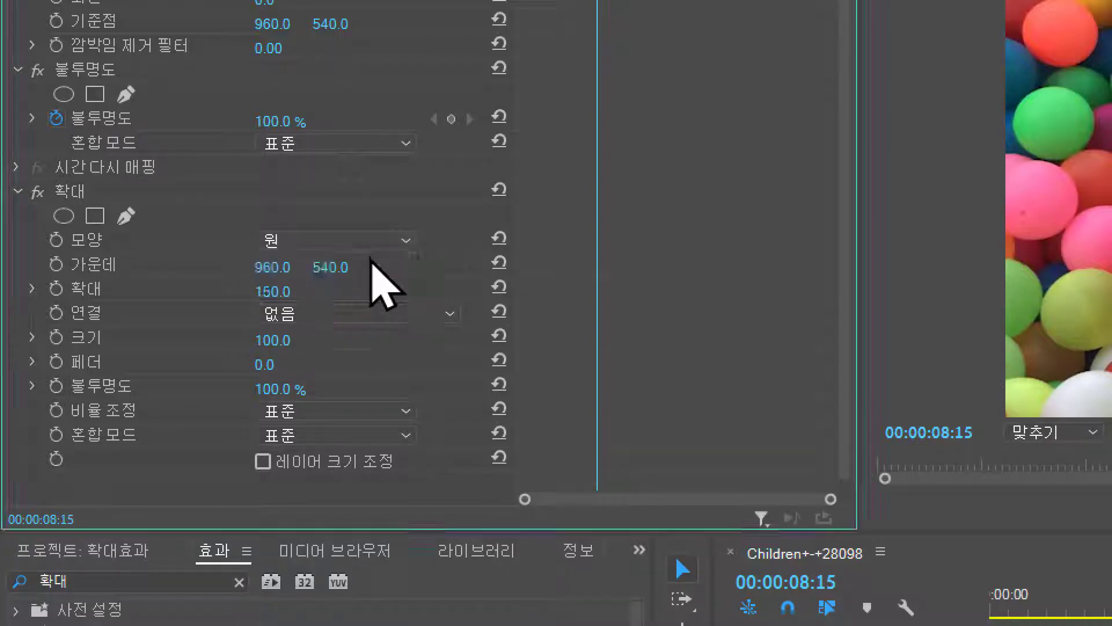
pyautogui.click(105, 264)
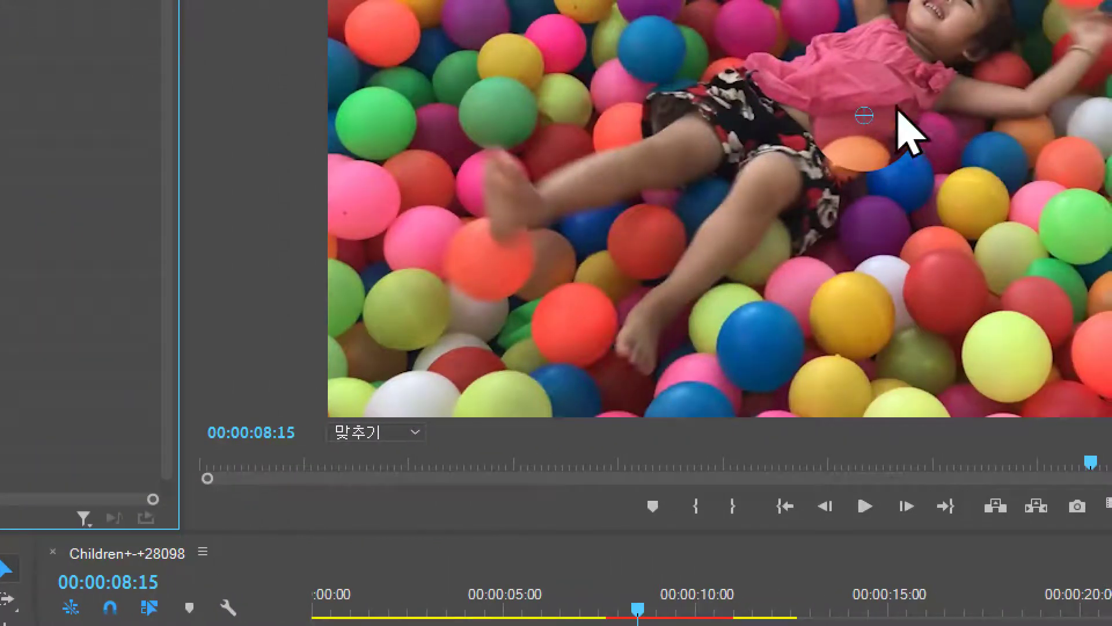
pyautogui.moveTo(864, 115); pyautogui.dragTo(939, 13)
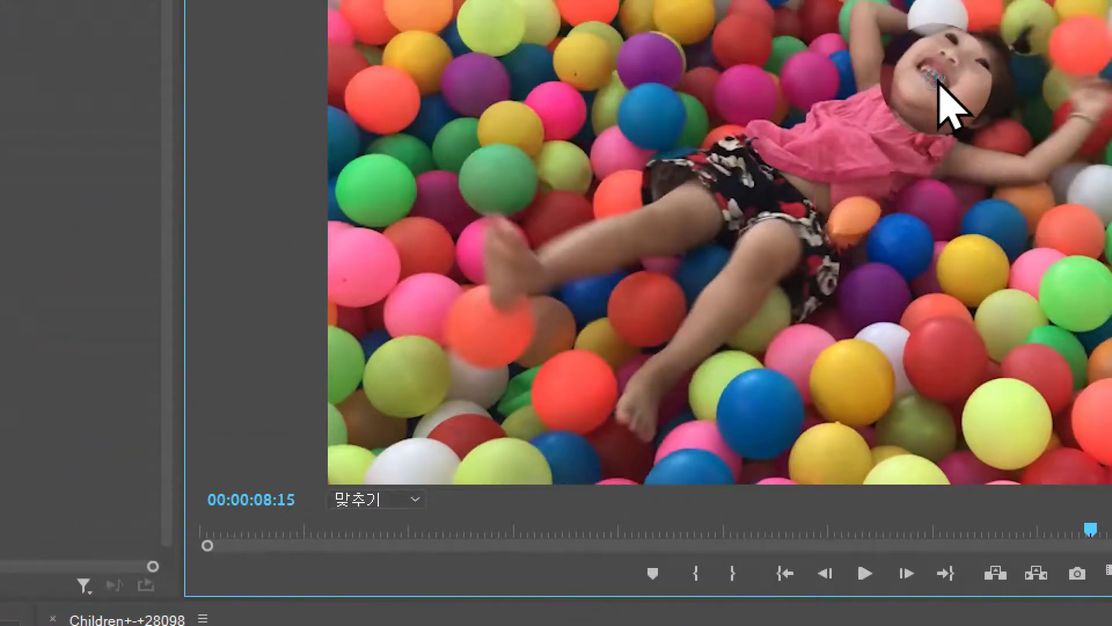
# Set the 확대 effect's 크기 to 150 and position its center on the child's face at about 1125.9, 346.2
pyautogui.moveTo(937, 81); pyautogui.dragTo(953, 77)
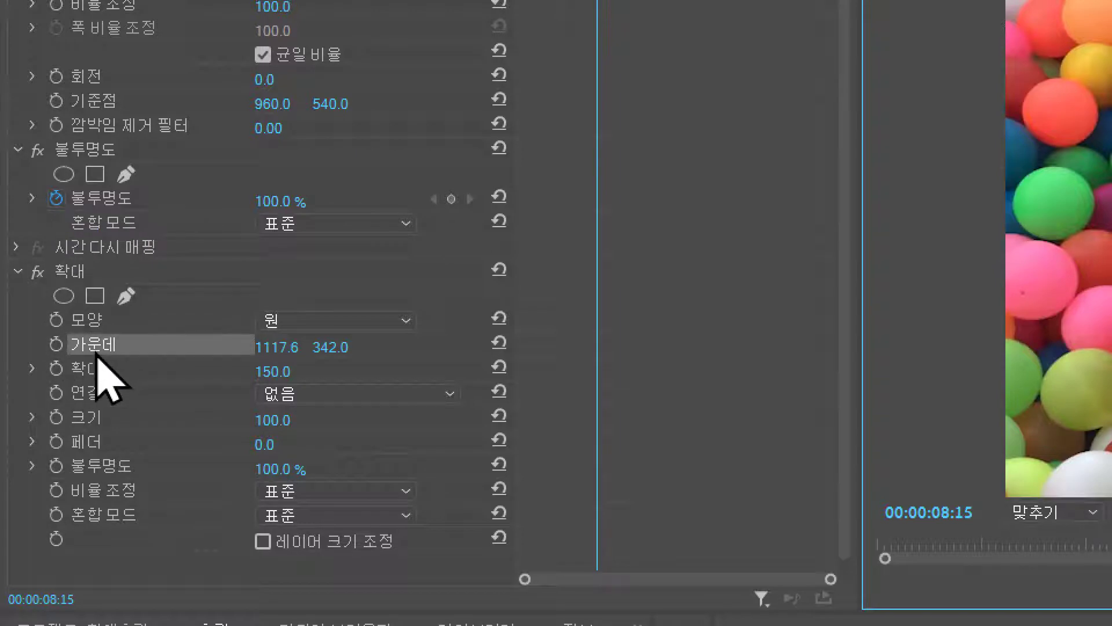
pyautogui.click(95, 420)
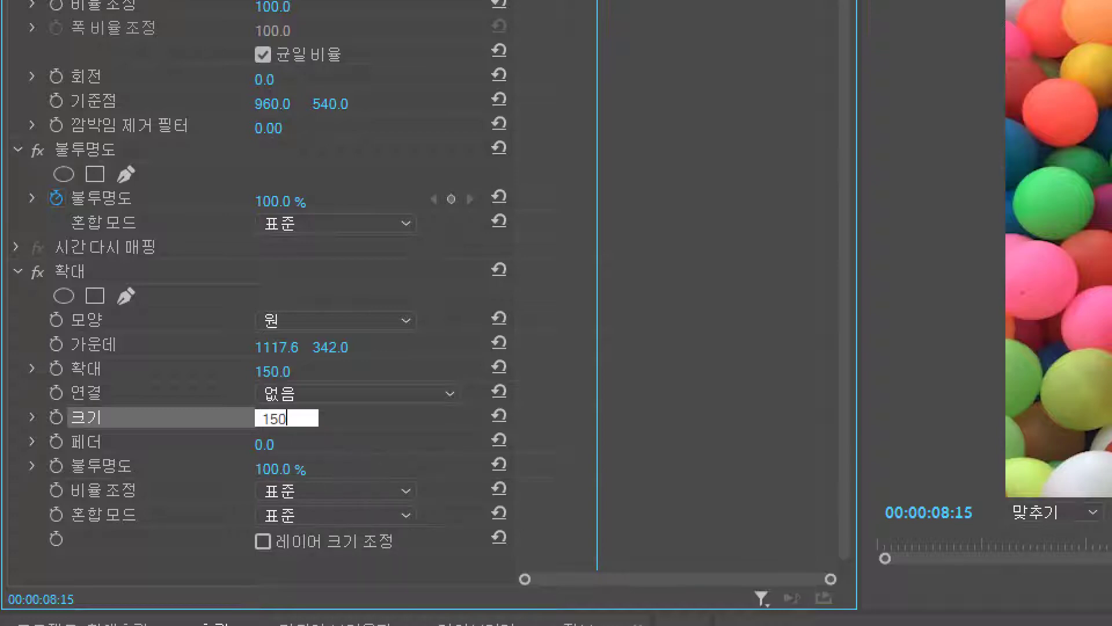
pyautogui.press('Return')
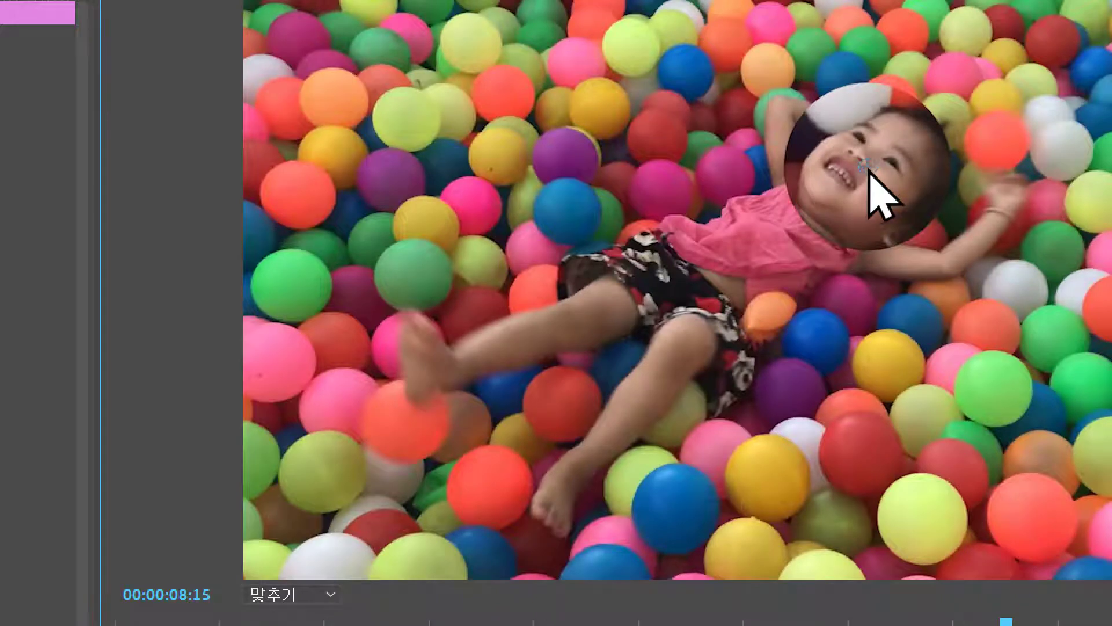
pyautogui.moveTo(870, 170); pyautogui.dragTo(874, 175)
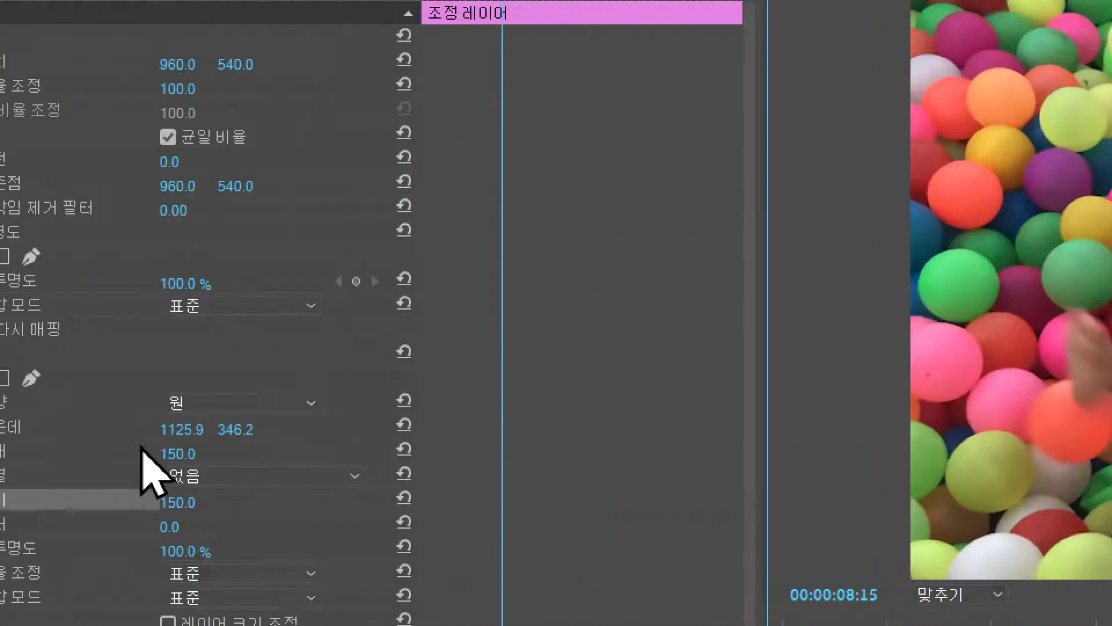
# Set the 확대 effect's magnification amount to 130 and its 페더 to 30 to soften the circle's edge
pyautogui.click(81, 452)
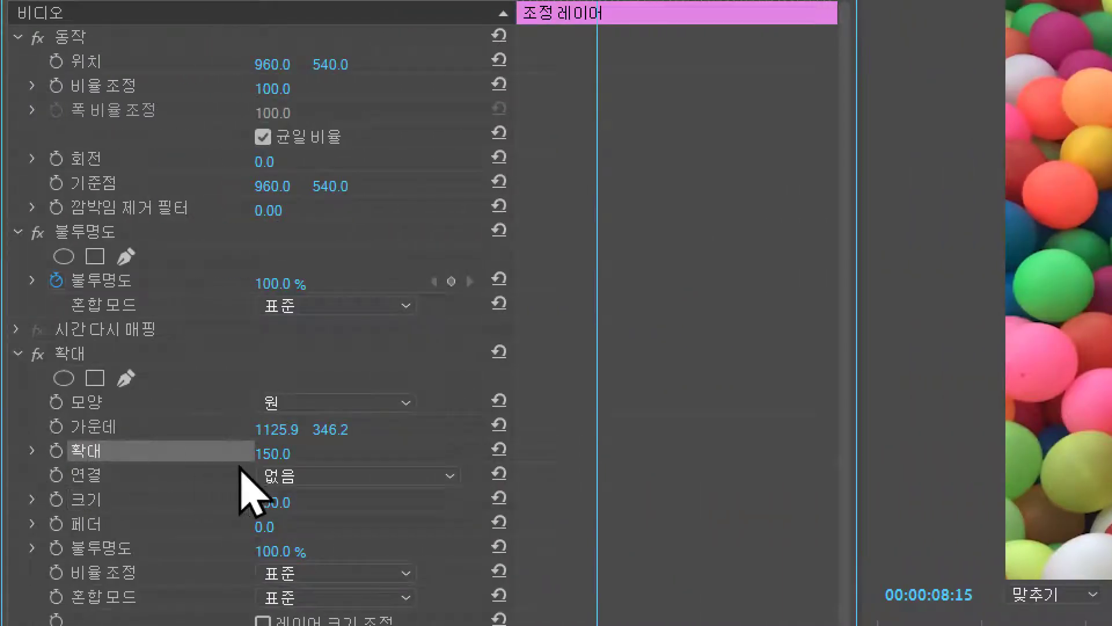
pyautogui.click(268, 453)
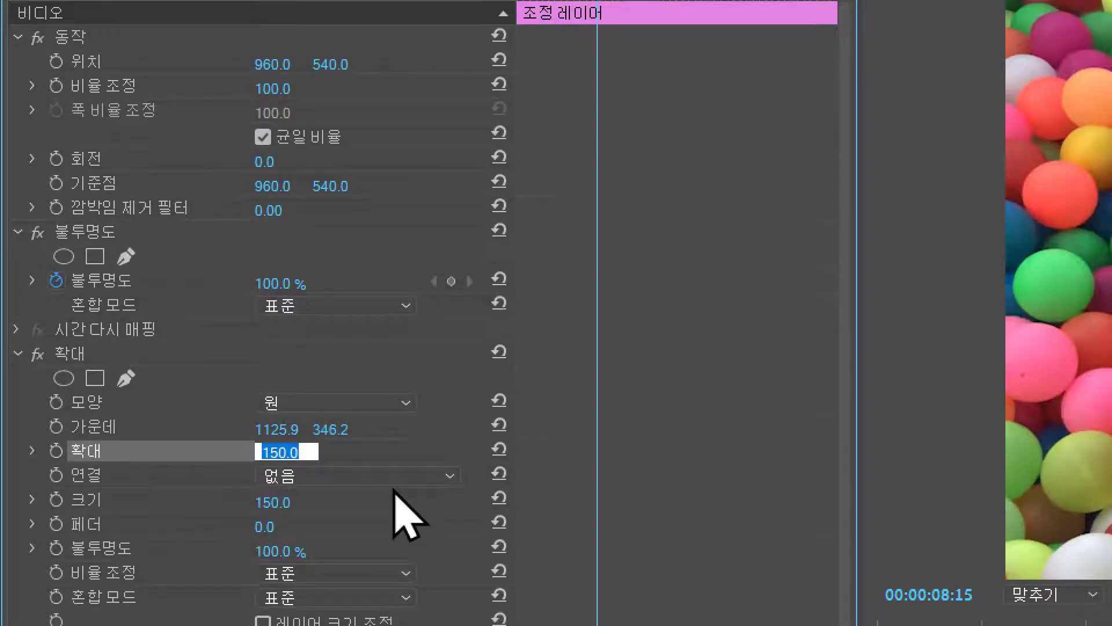
pyautogui.write('130')
pyautogui.press('Return')
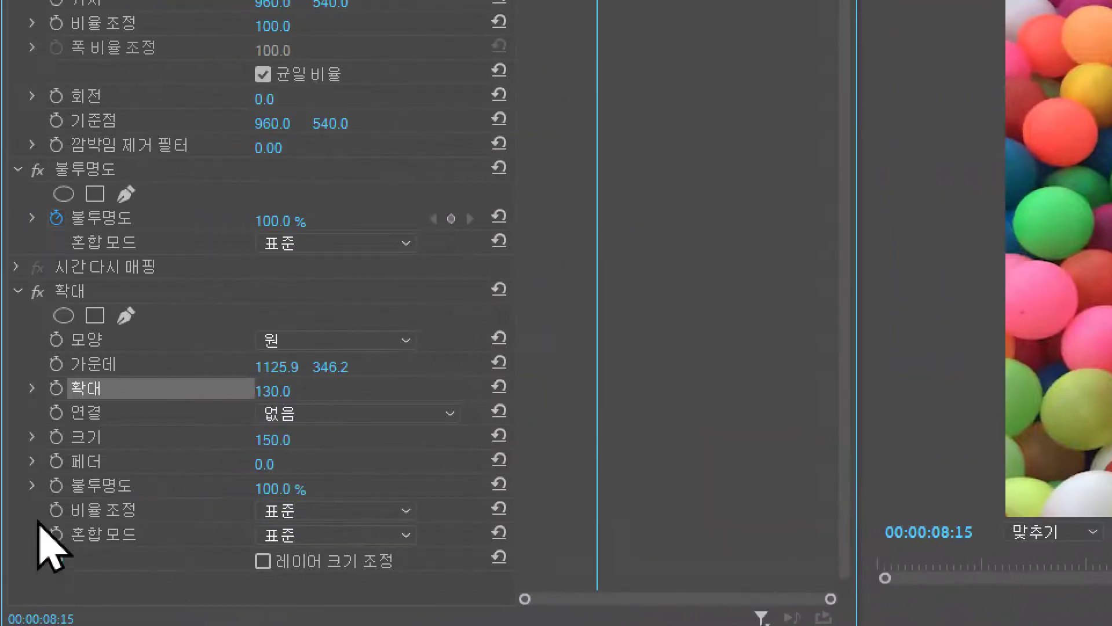
pyautogui.click(264, 466)
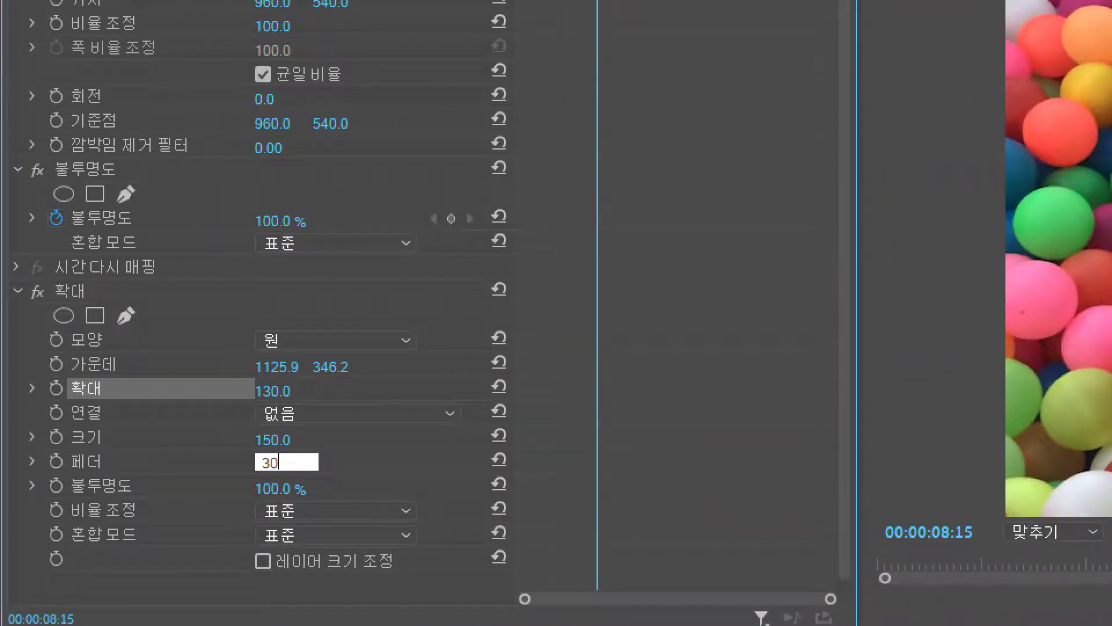
pyautogui.press('Return')
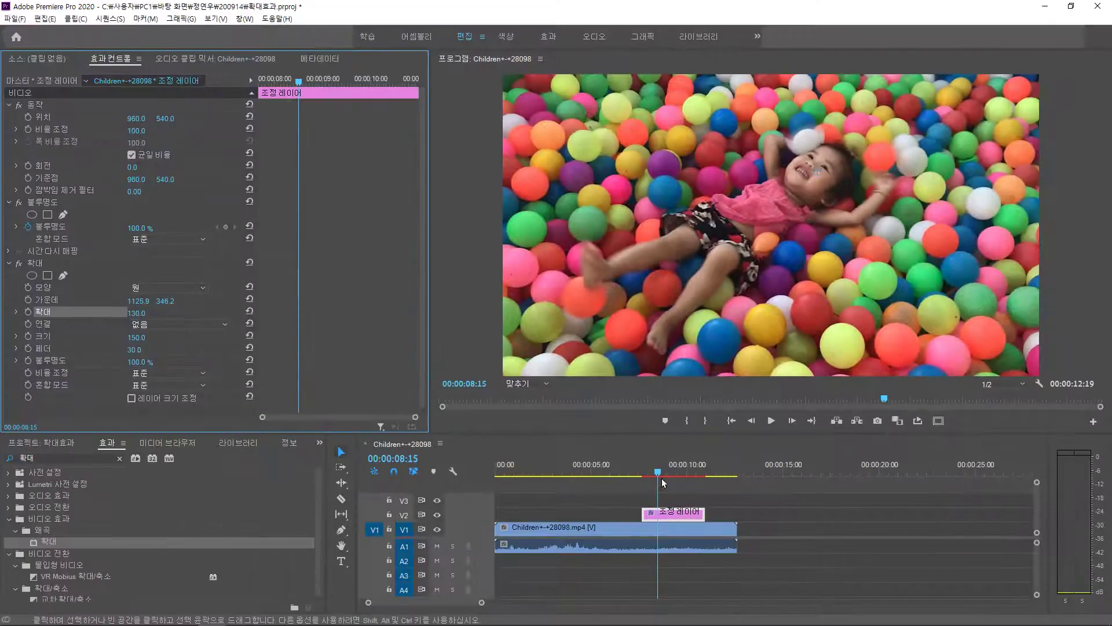
# Play back the magnified section to check the effect, and scrub the playhead to 00:00:09:18
pyautogui.click(659, 473)
pyautogui.press('j')
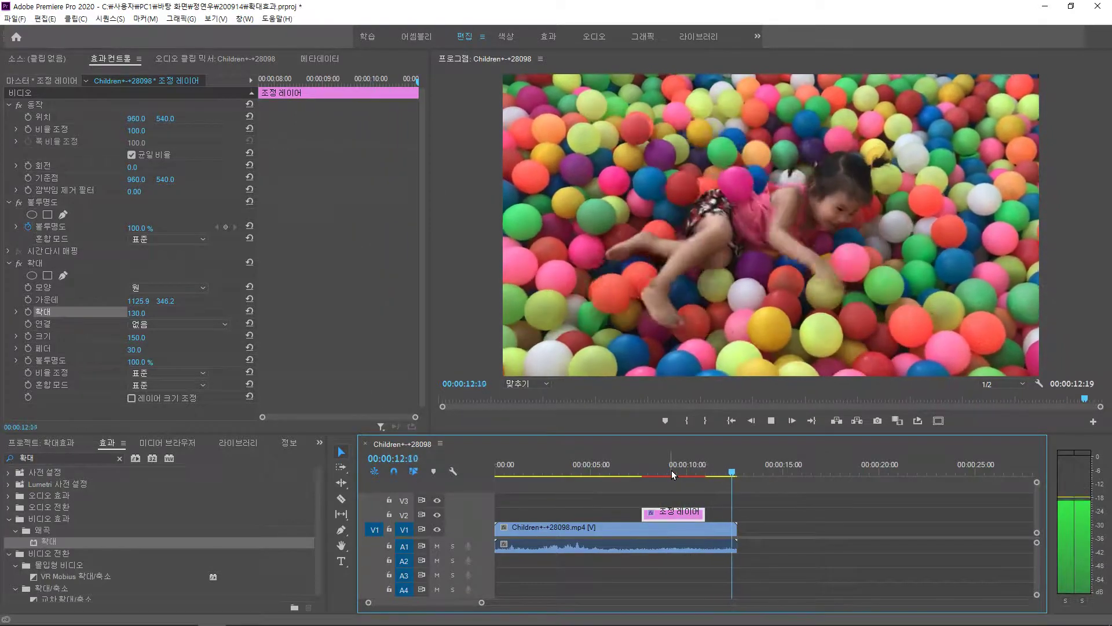
pyautogui.click(680, 472)
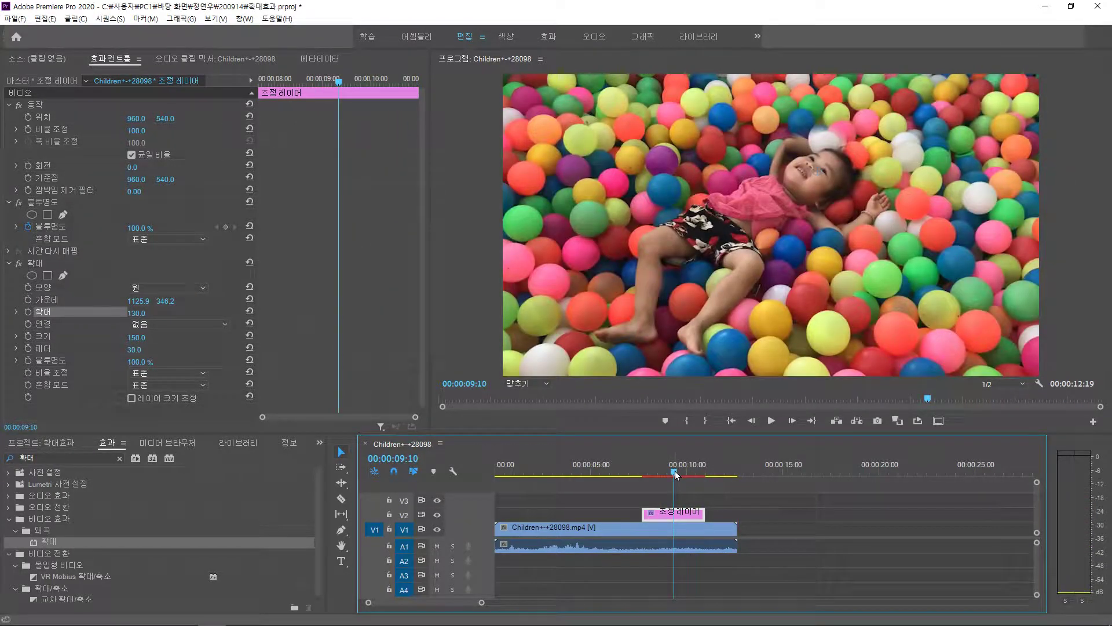
pyautogui.moveTo(682, 473); pyautogui.dragTo(676, 474)
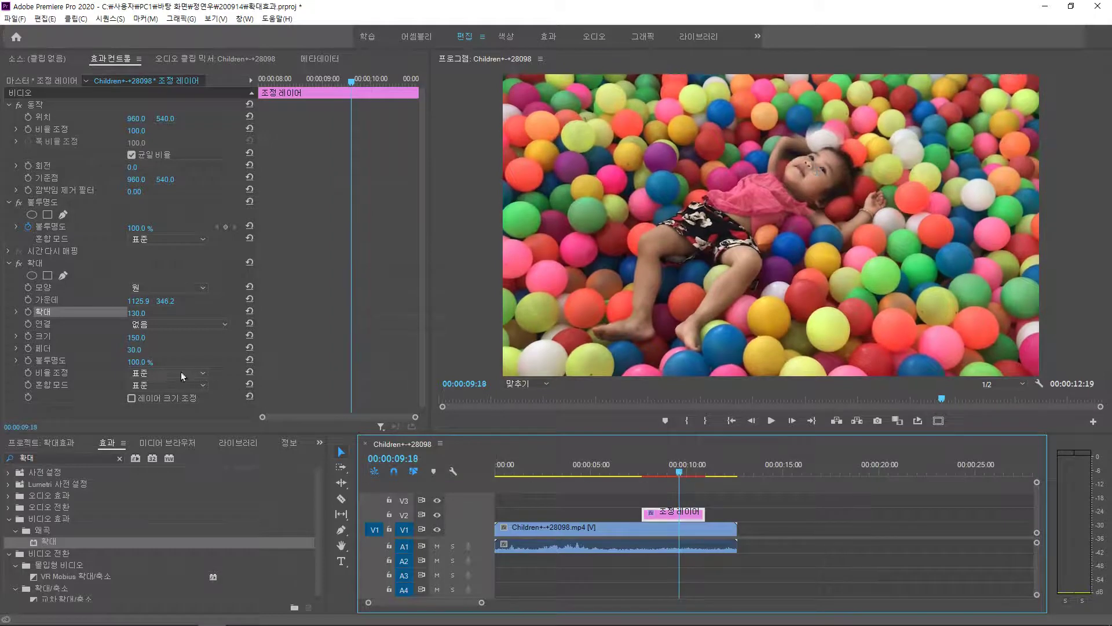